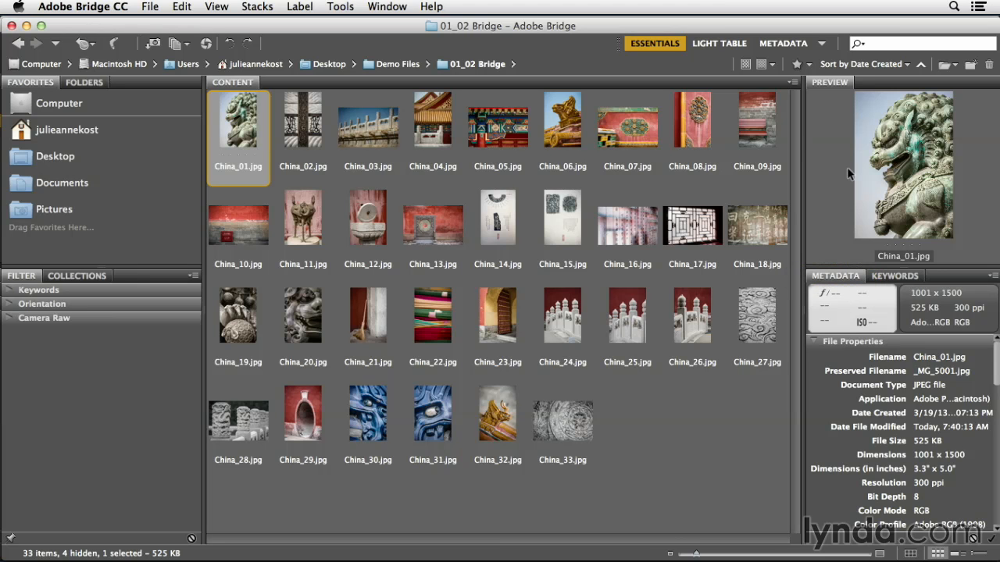
Step: Collapse the preview and the File Properties metadata, and expand the IPTC Core section down to the copyright fields
double_click(842, 82)
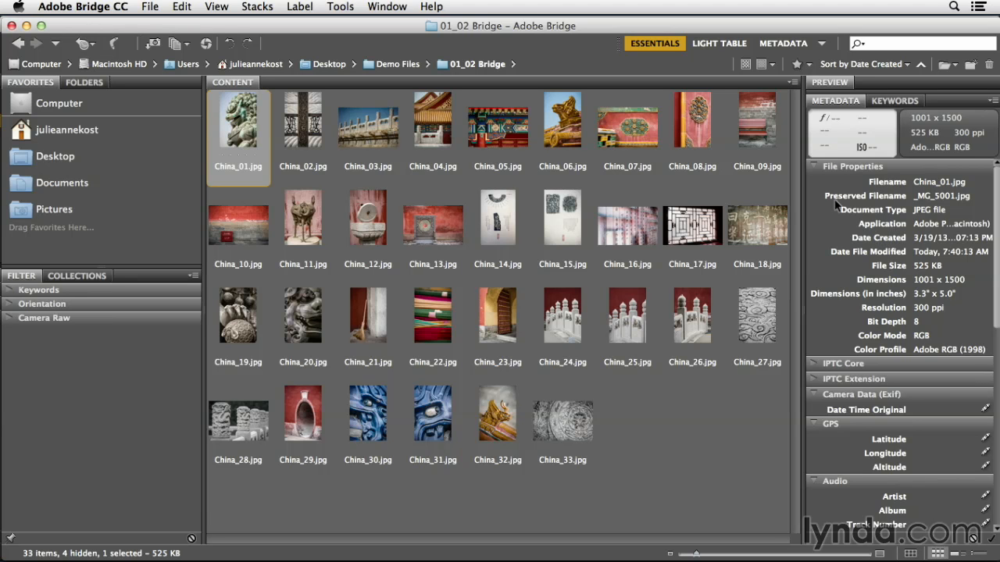
click(815, 167)
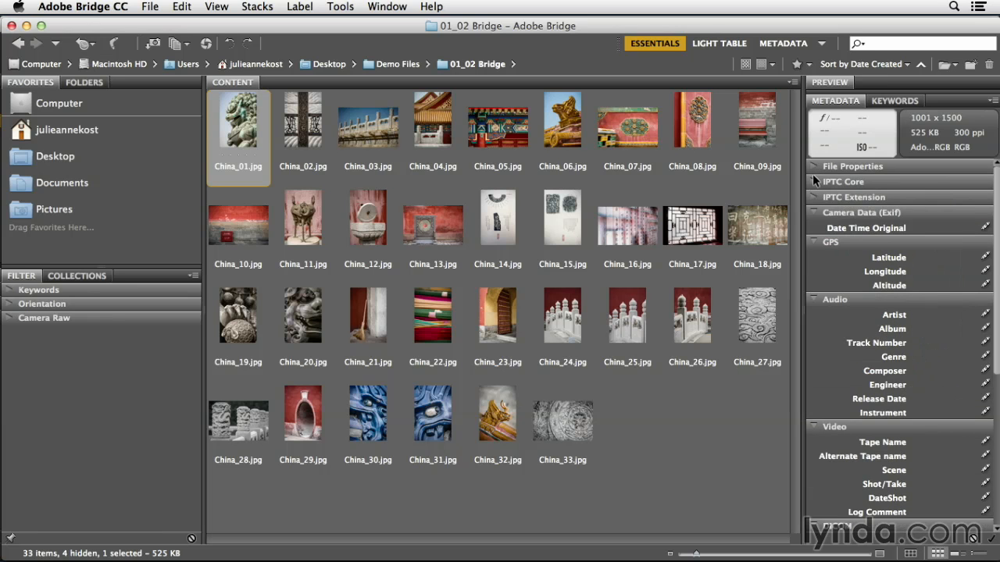
click(812, 182)
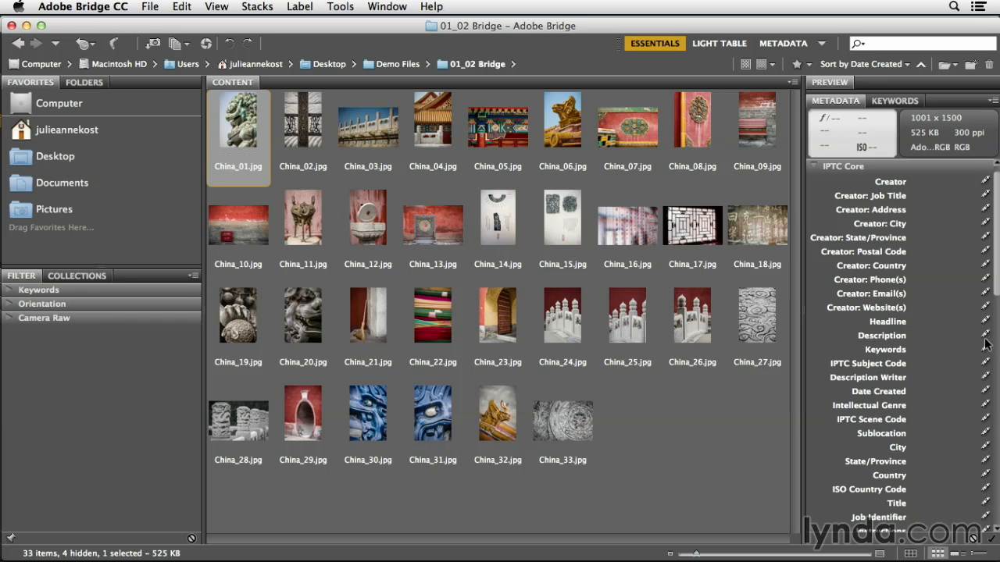
scroll(942, 417, down, 5)
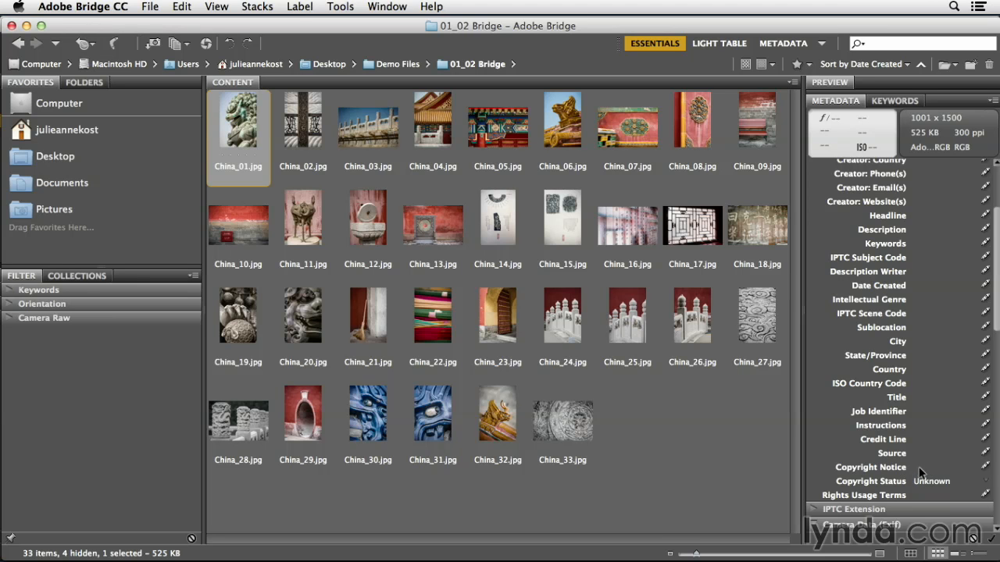
click(918, 468)
key(Escape)
Step: Create a new metadata template named with the © symbol and the photographer's full name
click(342, 7)
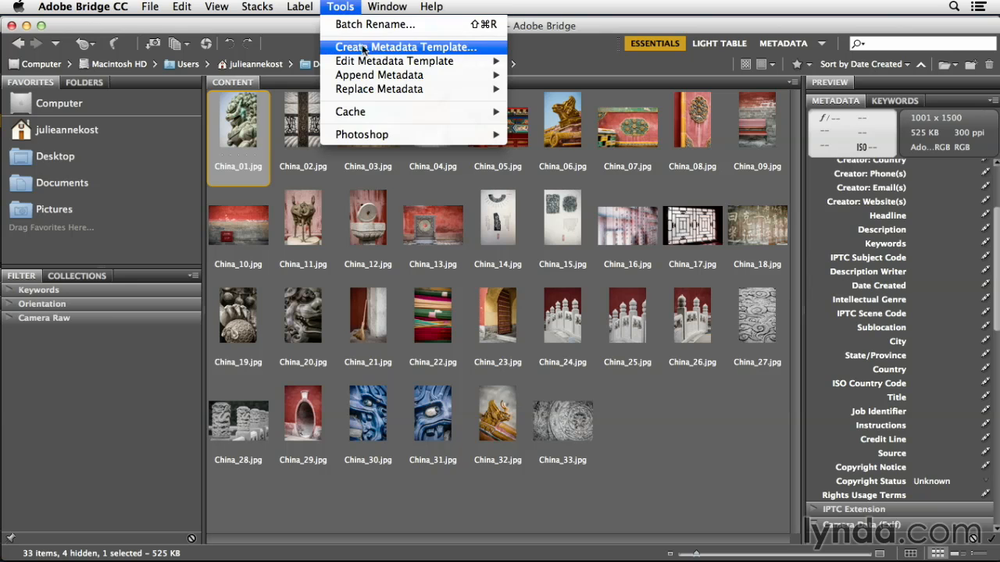
click(473, 49)
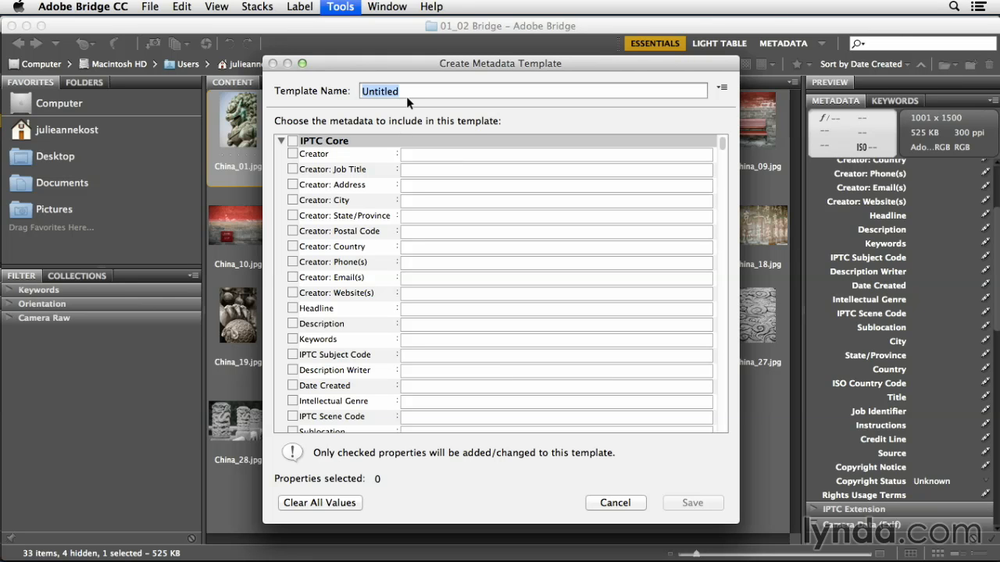
text(© Julieanne Kost)
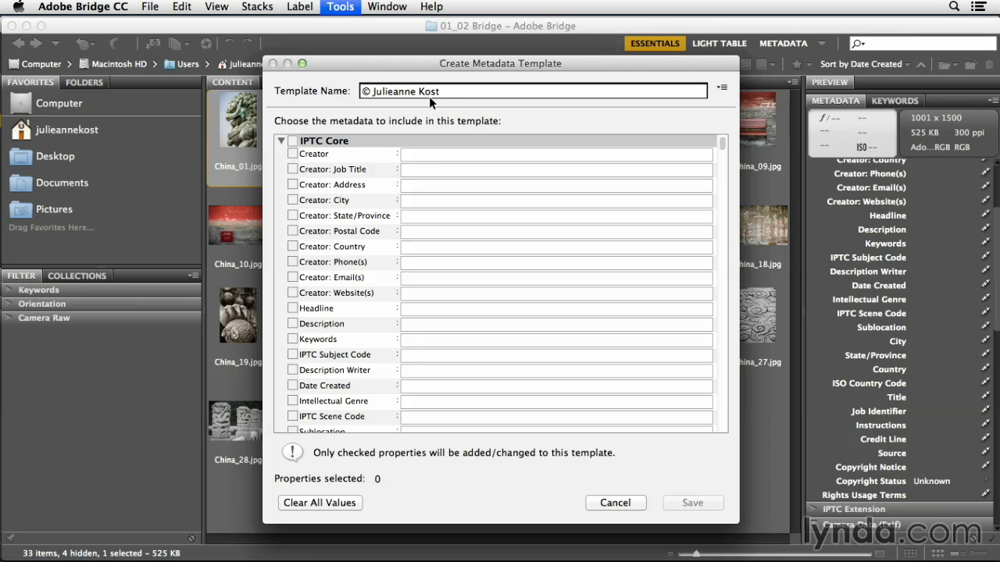
Step: Reuse the template name as the Copyright Notice and set the Copyright Status to Copyrighted
drag(441, 91, 374, 92)
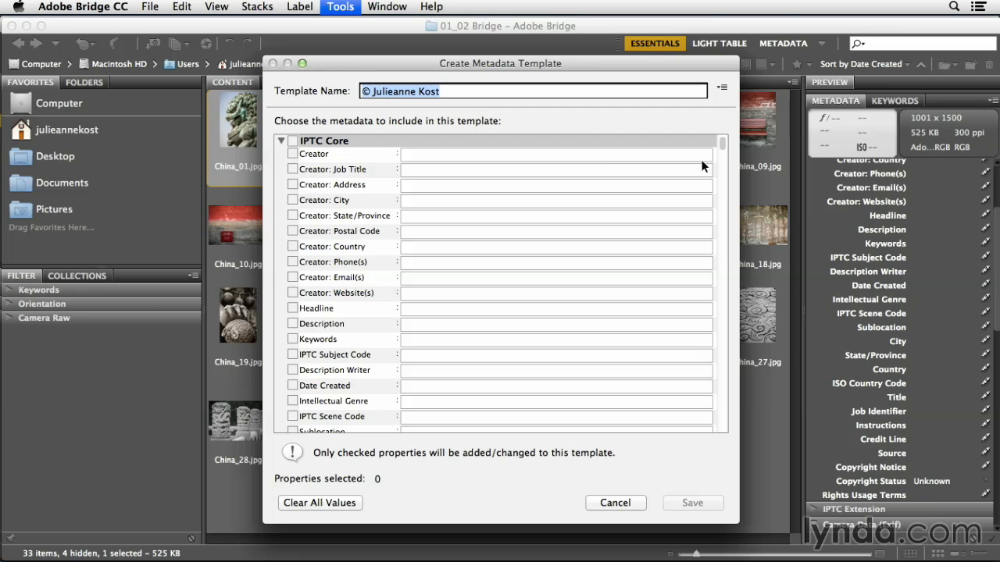
drag(722, 146, 717, 225)
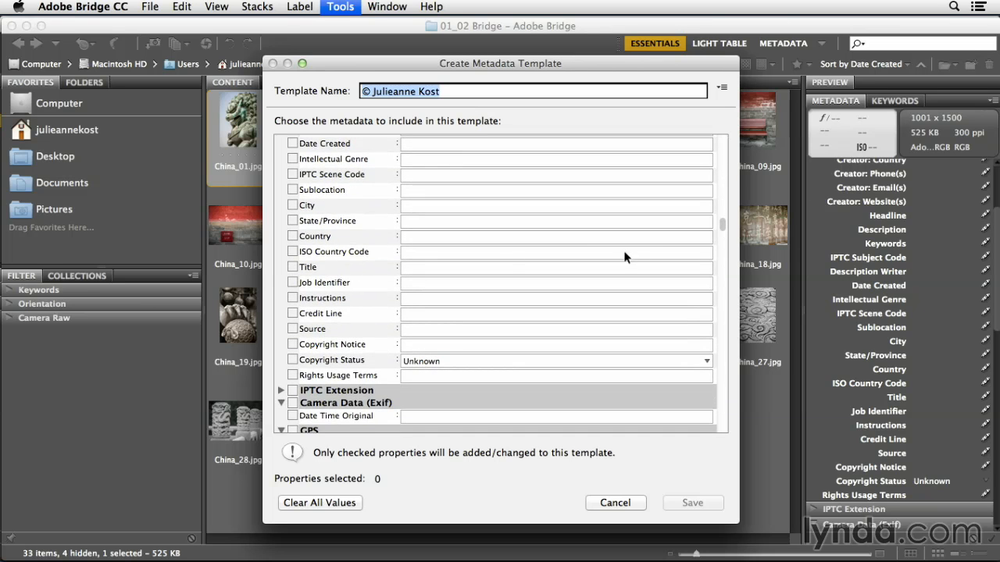
click(416, 345)
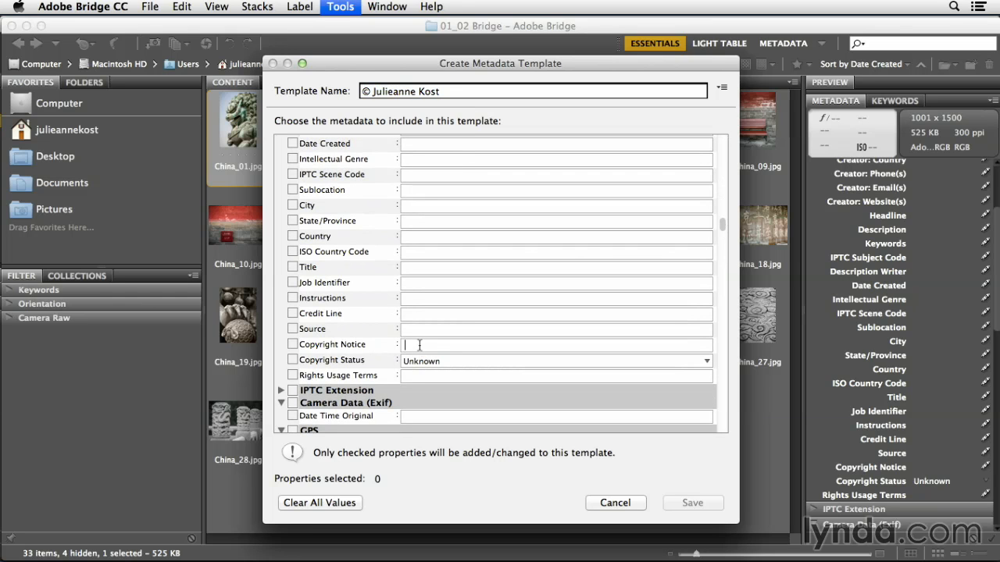
text(© Julieanne Kost)
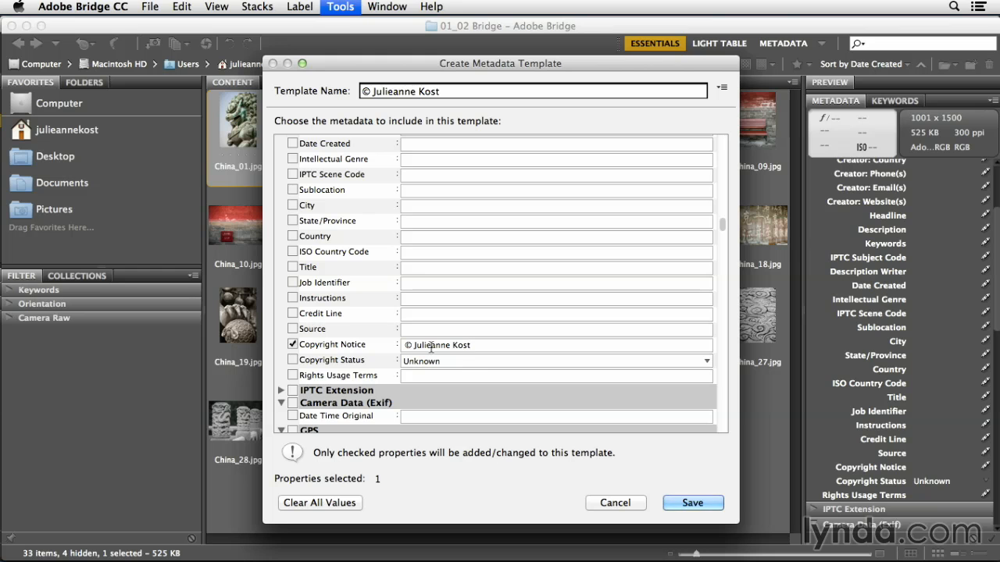
click(468, 361)
click(470, 376)
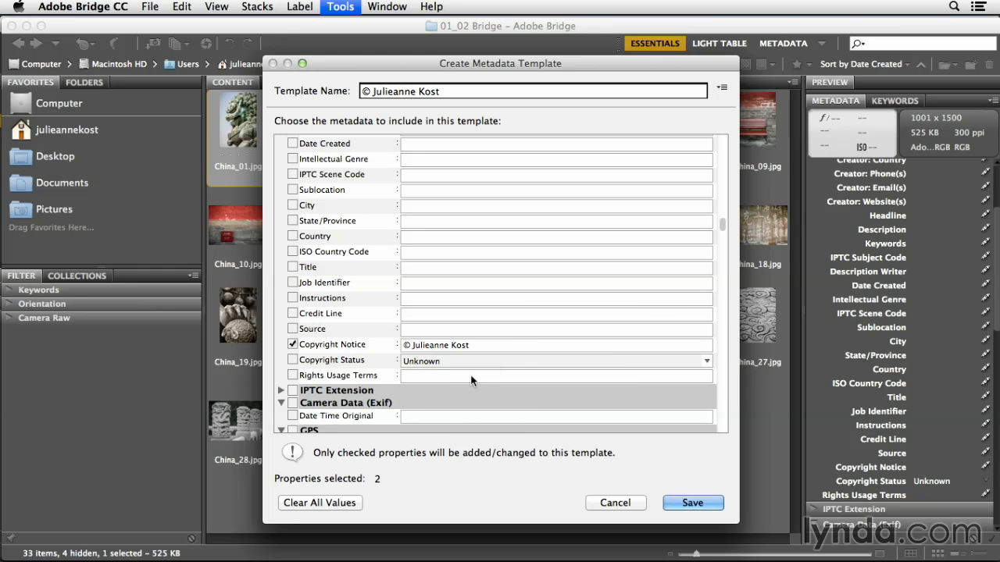
Step: Fill in the creator's city, state and postal code in the metadata template
scroll(449, 403, up, 8)
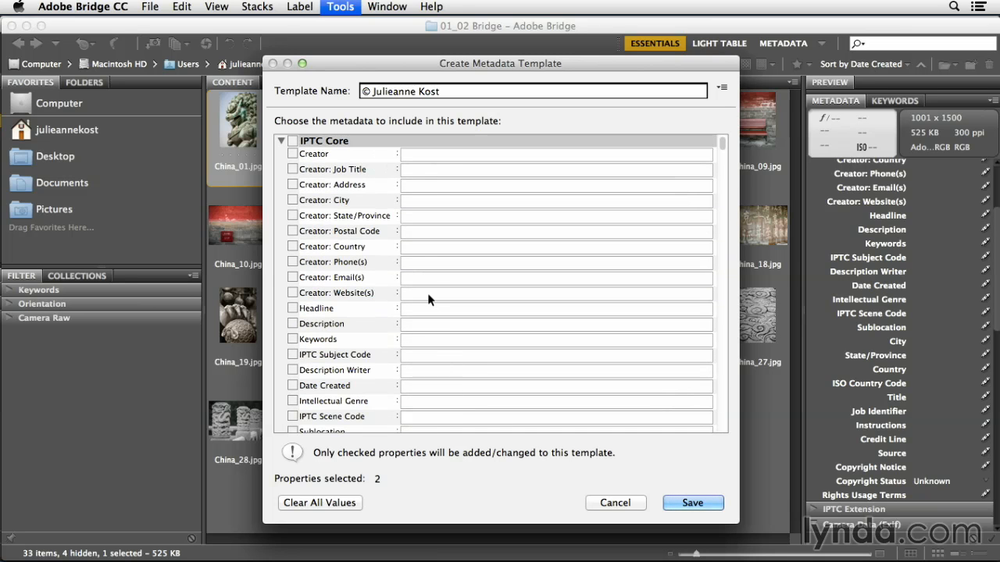
click(424, 201)
text(San Jose)
key(Tab)
text(CA)
key(Tab)
text(95110)
Step: Enter the creator's website address in the metadata template and save the template
click(430, 293)
text(w)
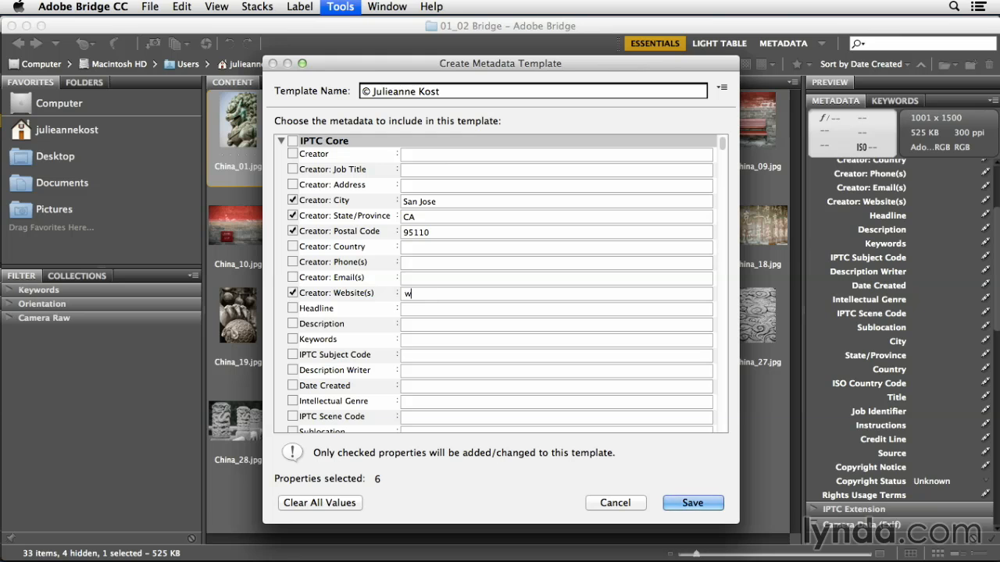
text(www.jkost.com)
click(692, 503)
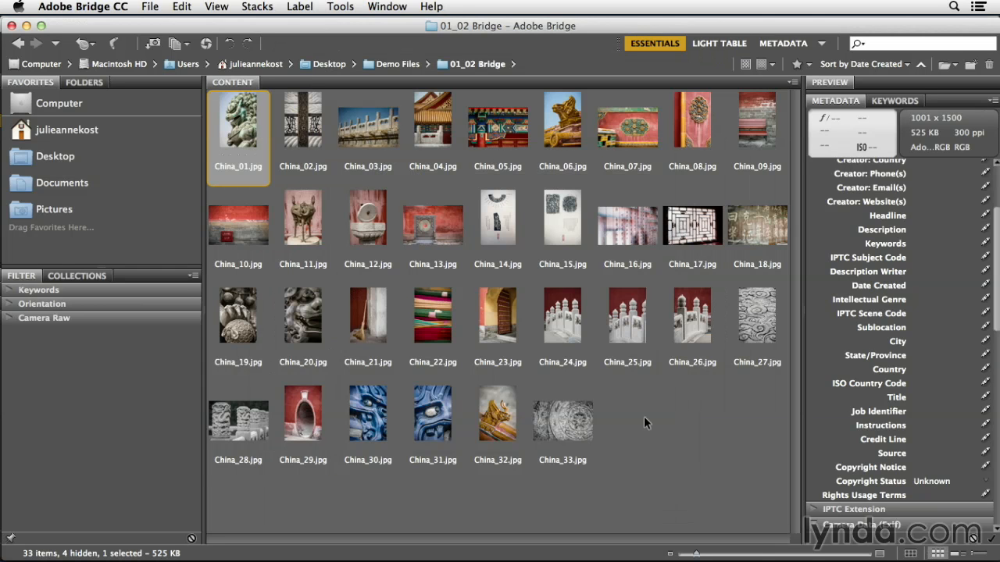
Step: Append the saved copyright template's metadata to all images in the folder, and check the IPTC Core fields of China_01.jpg
key(cmd+a)
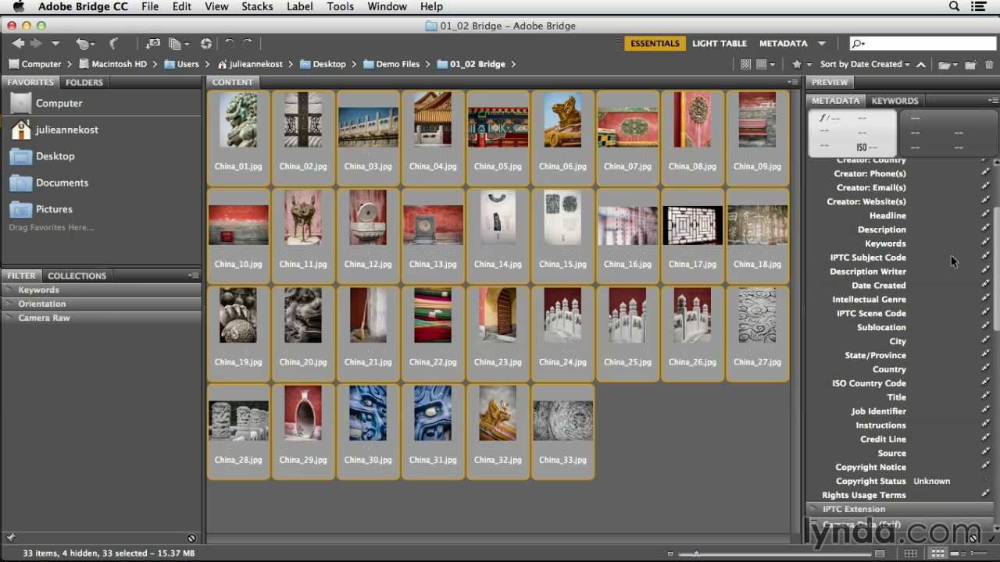
scroll(933, 296, up, 5)
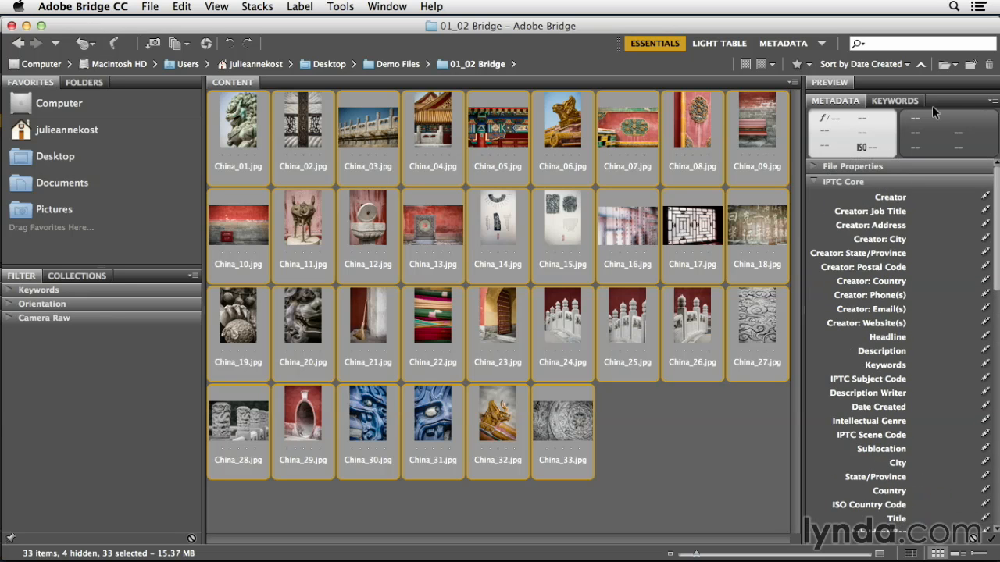
click(994, 102)
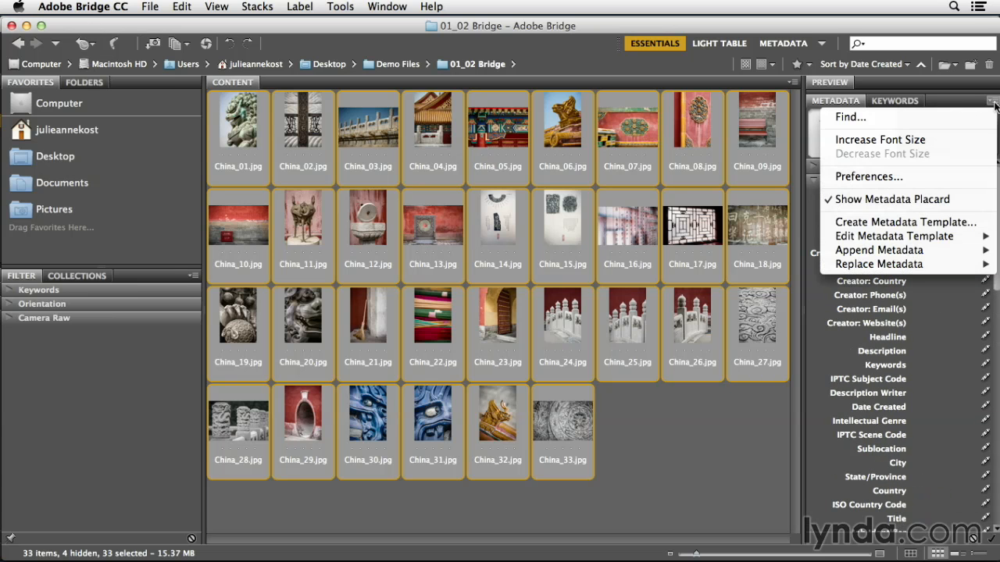
mouse_move(938, 255)
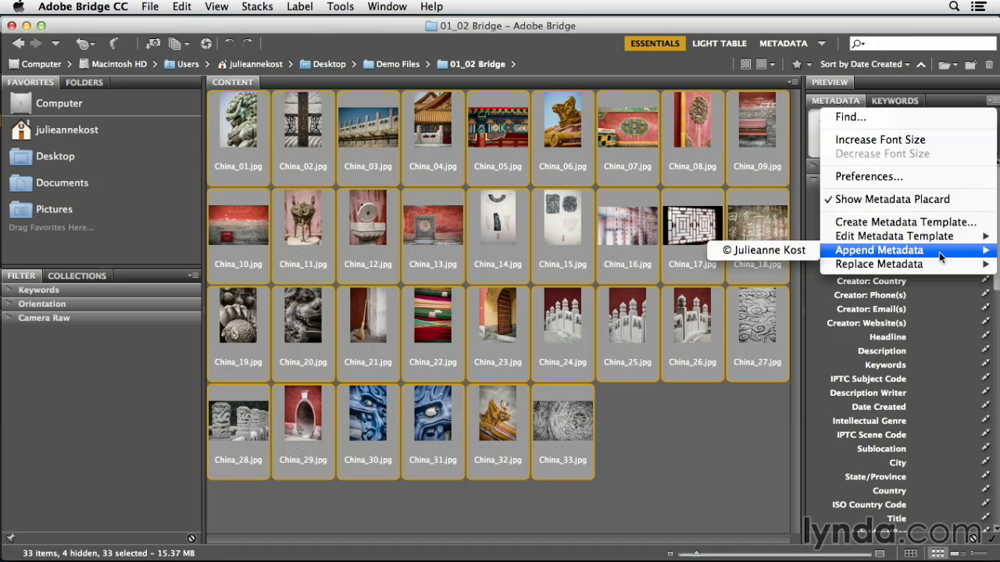
mouse_move(942, 267)
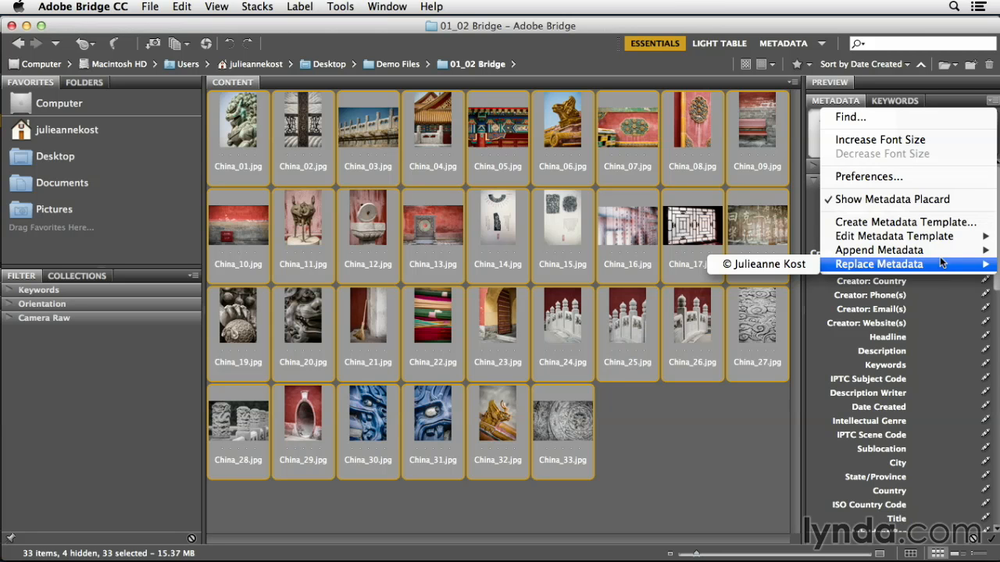
mouse_move(942, 249)
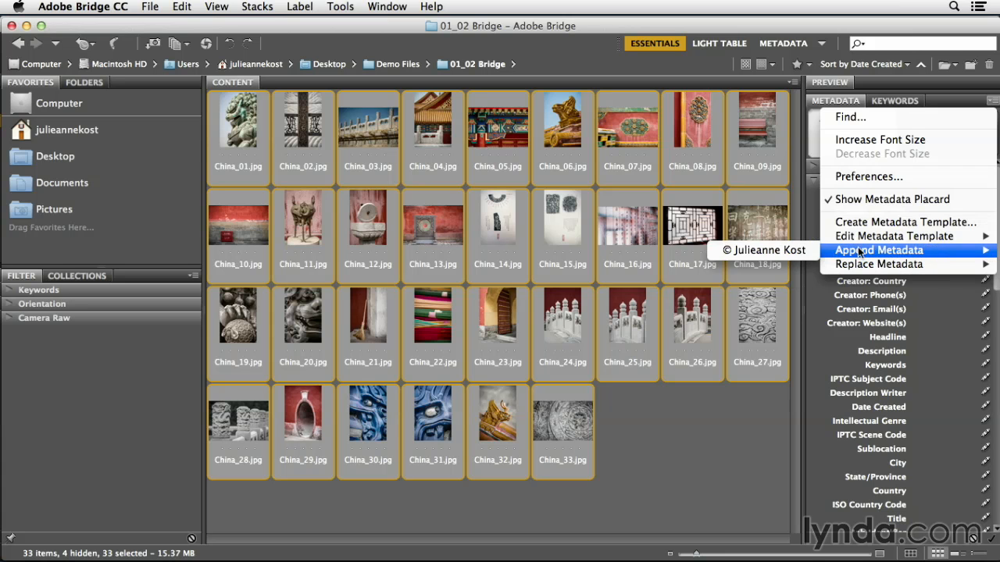
click(770, 250)
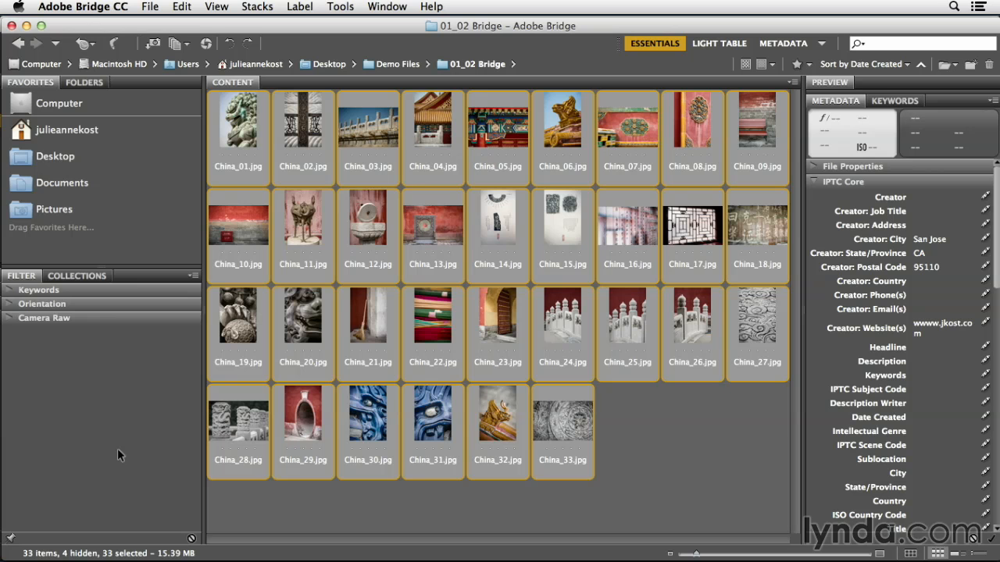
click(237, 137)
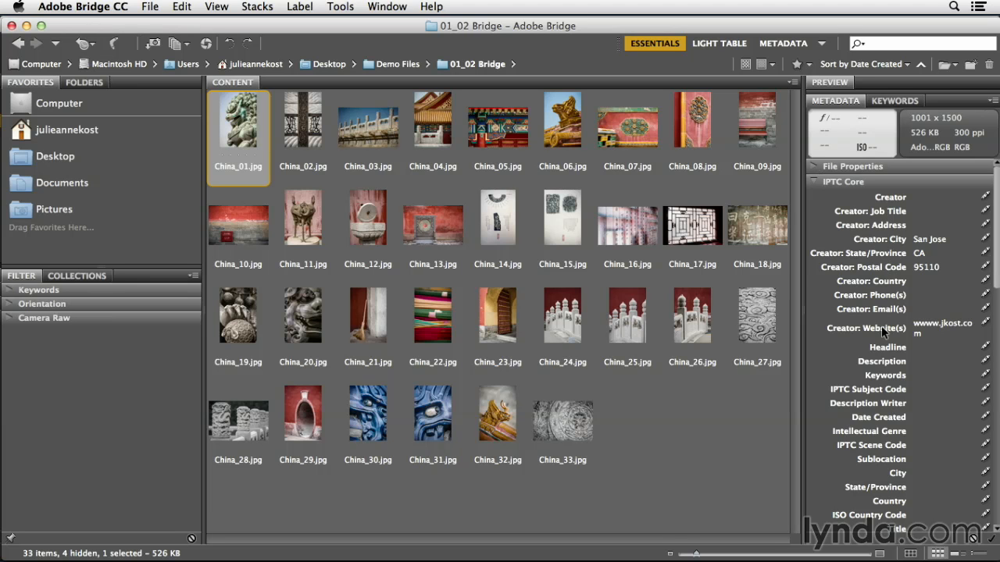
scroll(882, 326, down, 6)
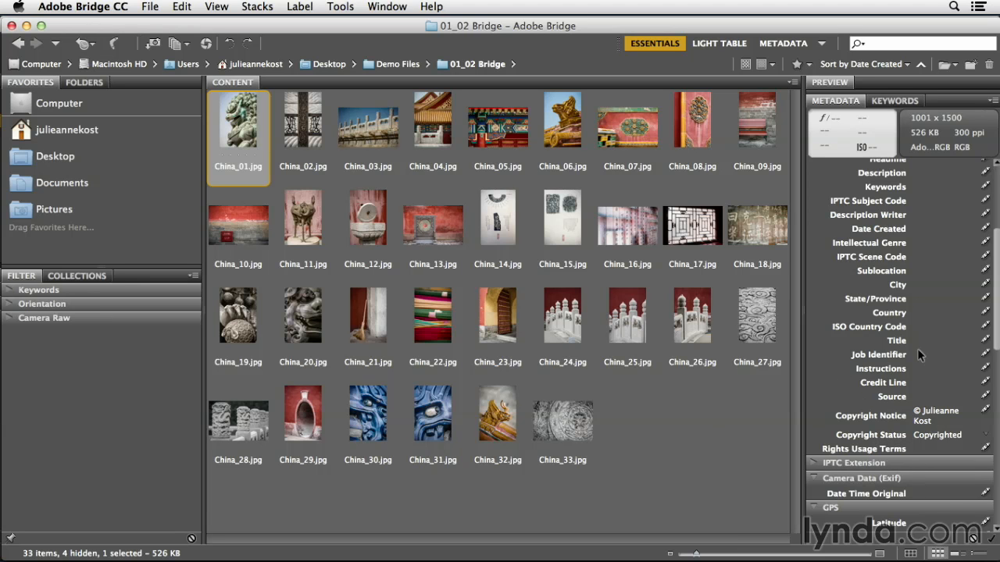
click(993, 101)
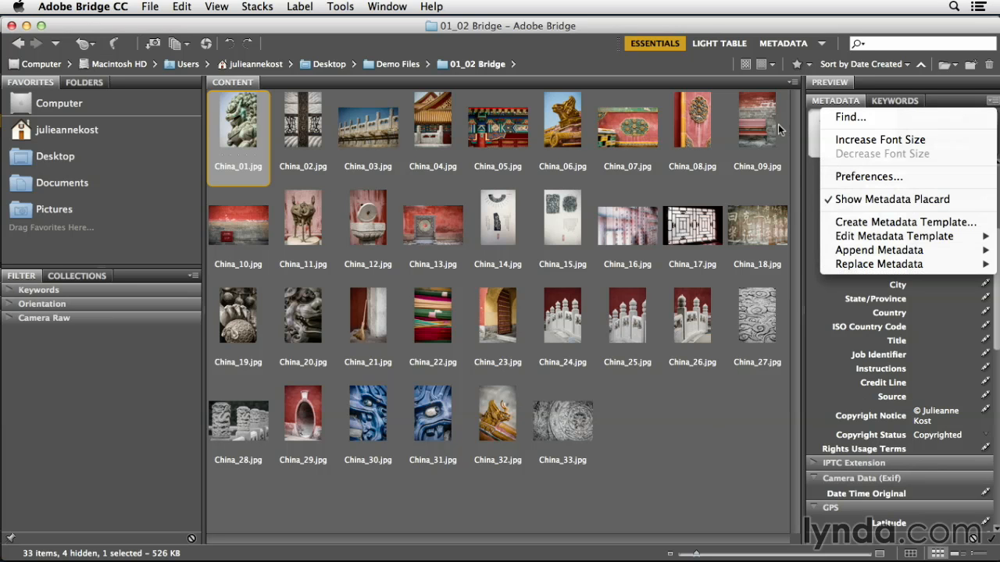
click(675, 125)
click(342, 7)
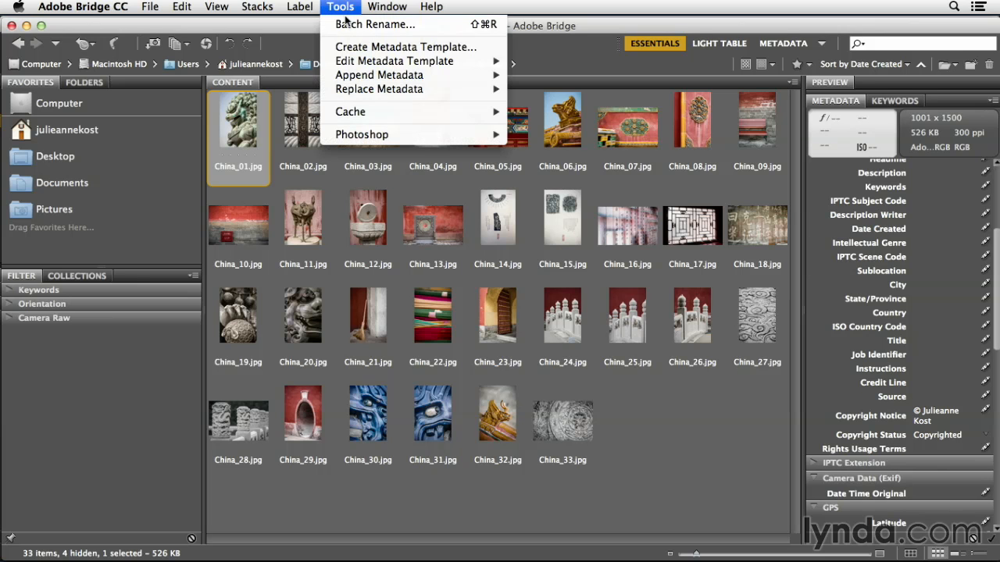
mouse_move(352, 78)
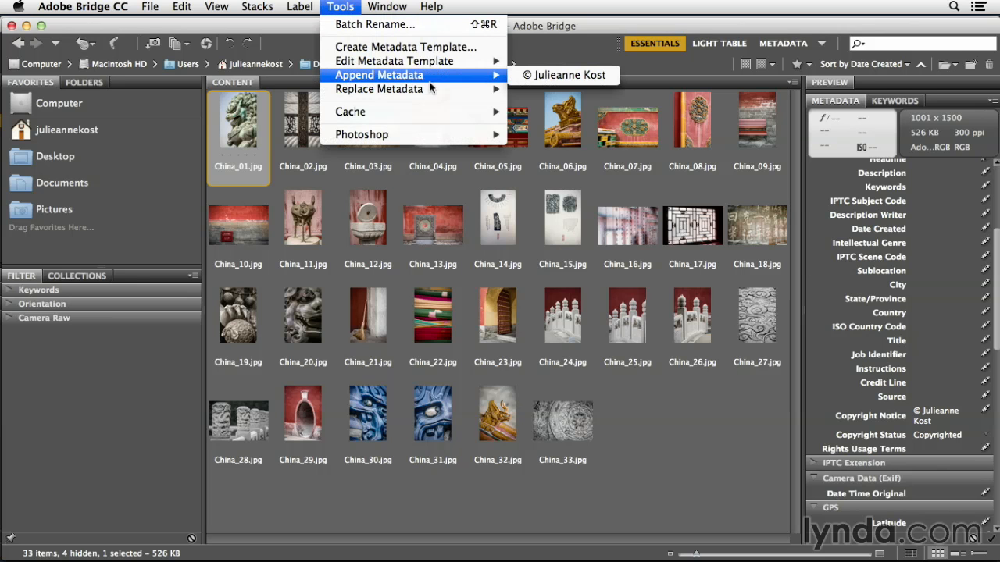
mouse_move(429, 89)
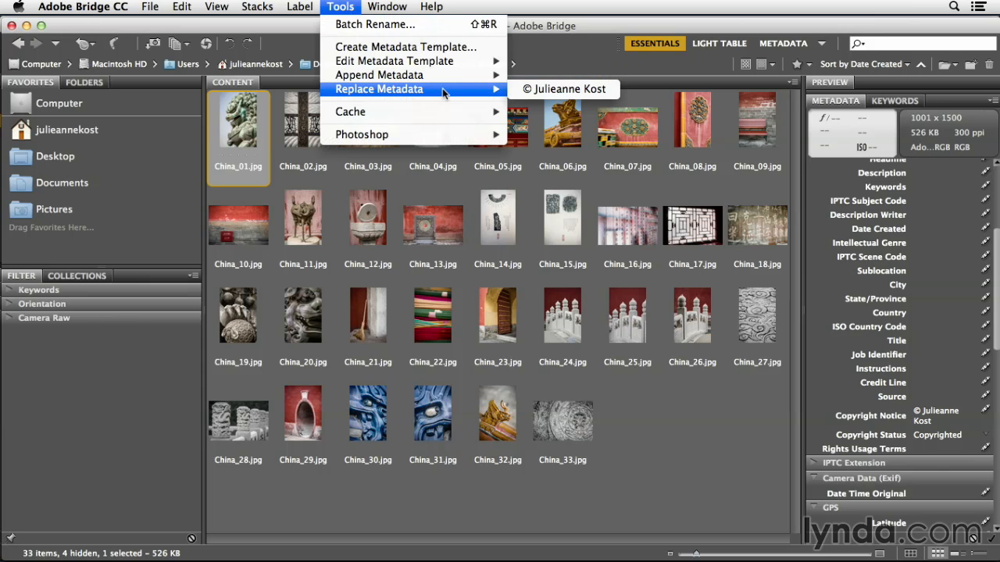
click(569, 159)
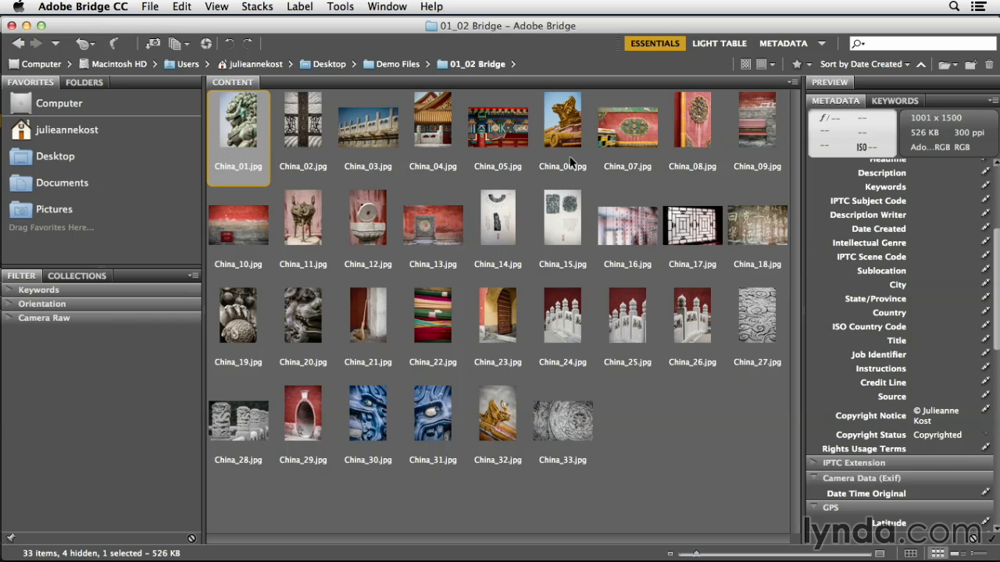